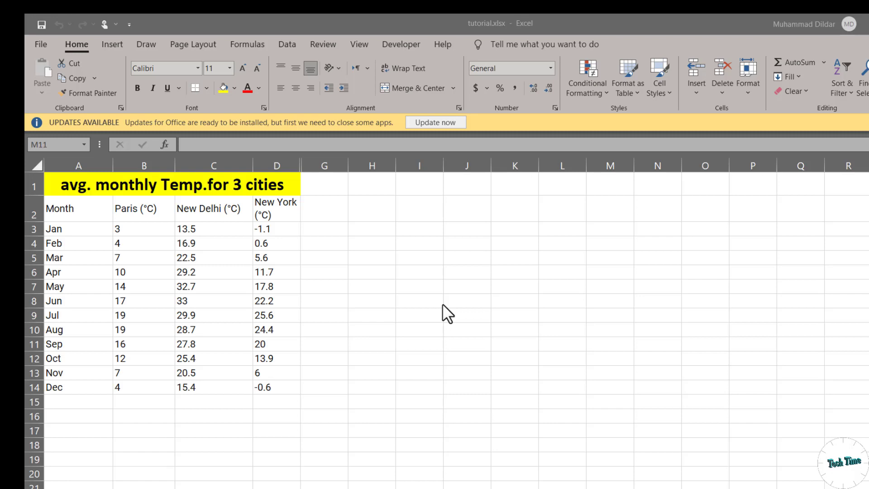
- Insert a 2-D clustered column chart from the range A2:D14 and move it up beside the data table
click(58, 208)
drag(95, 239, 271, 390)
click(113, 44)
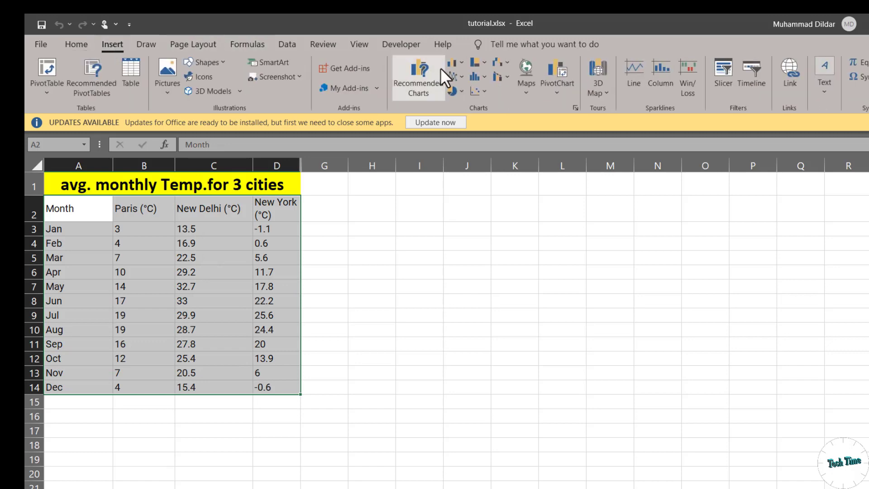
click(463, 61)
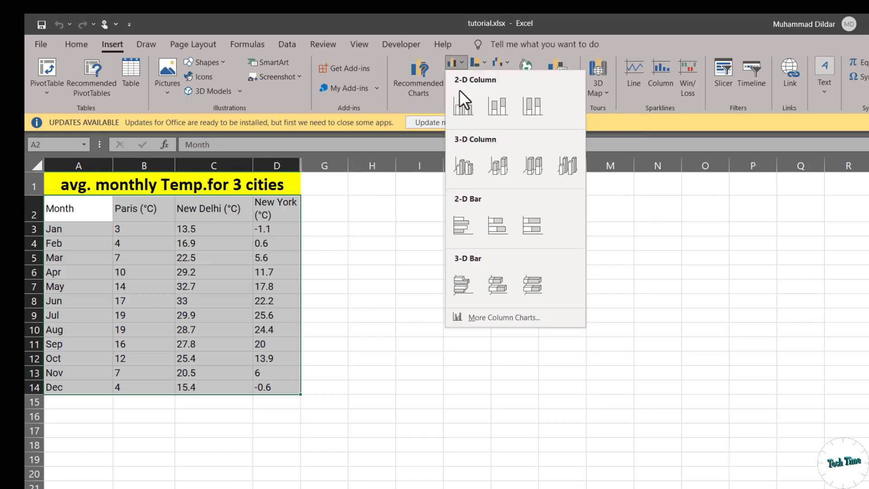
click(457, 108)
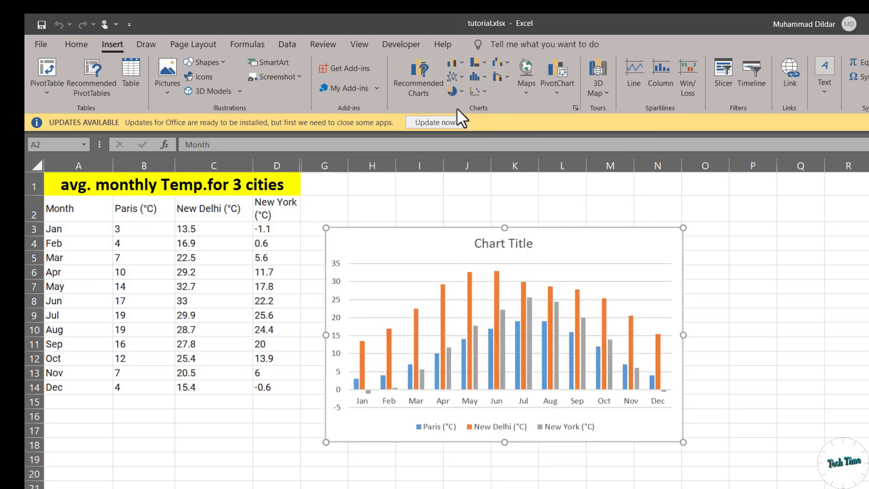
drag(562, 263, 590, 223)
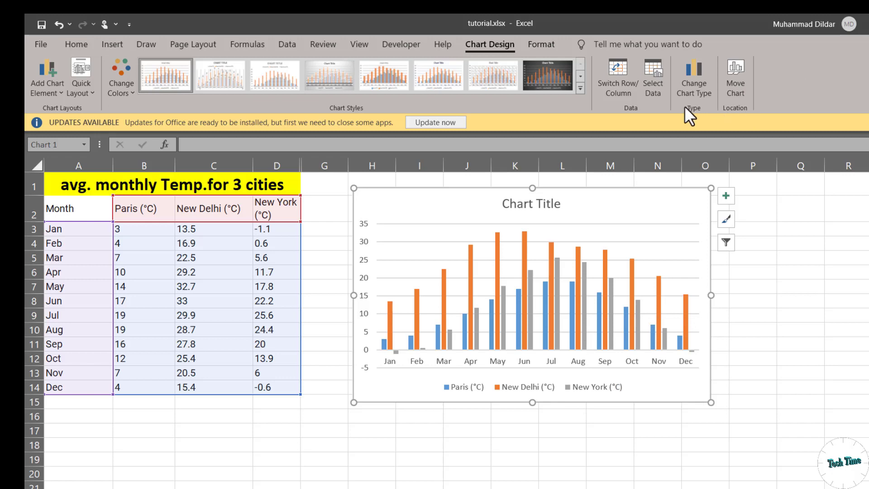
- Switch the chart's rows and columns so the cities form the categories, and switch back to months as categories
click(619, 76)
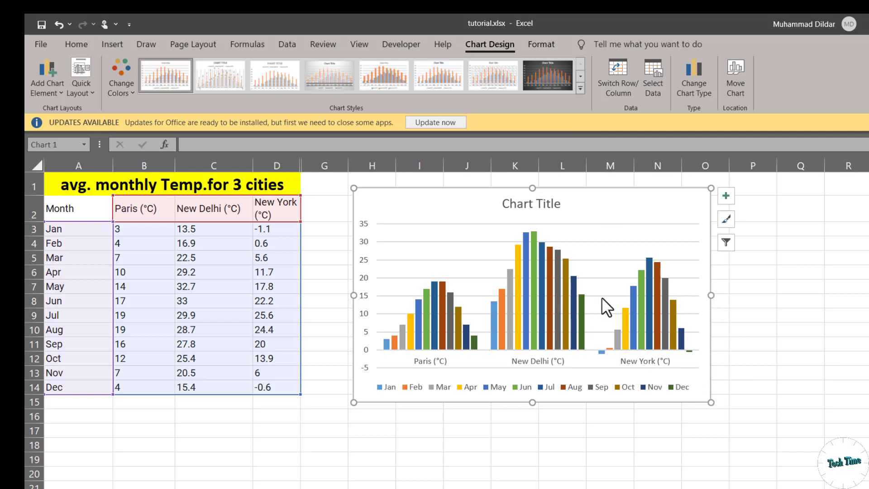
click(622, 80)
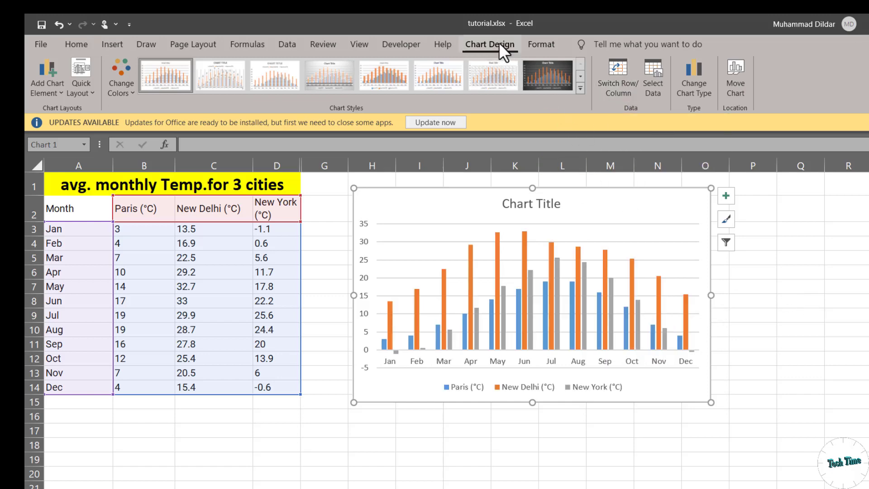
click(61, 91)
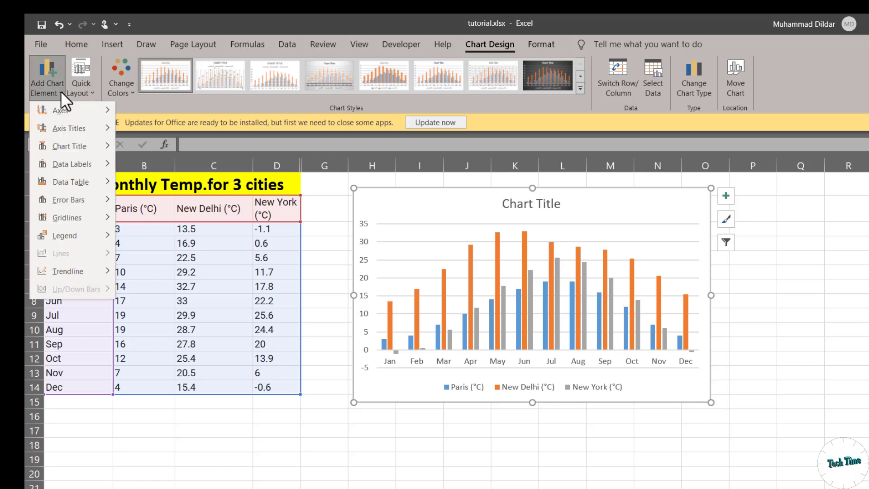
mouse_move(68, 149)
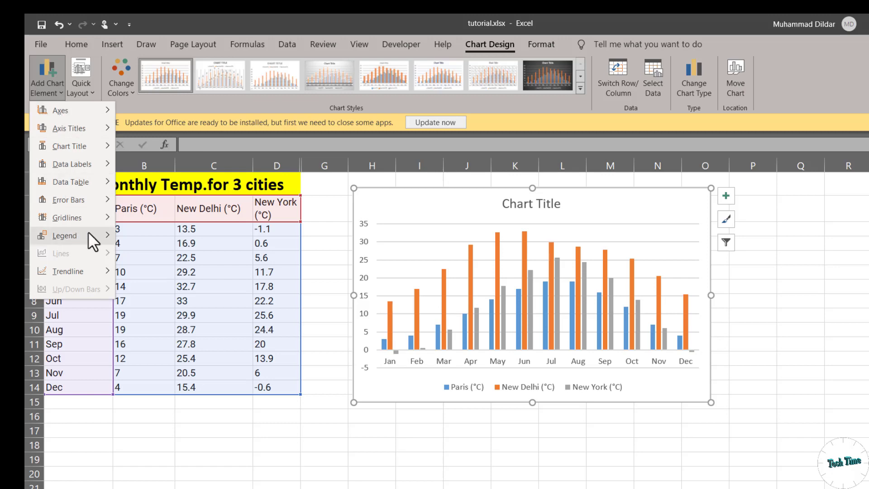
click(726, 198)
click(726, 198)
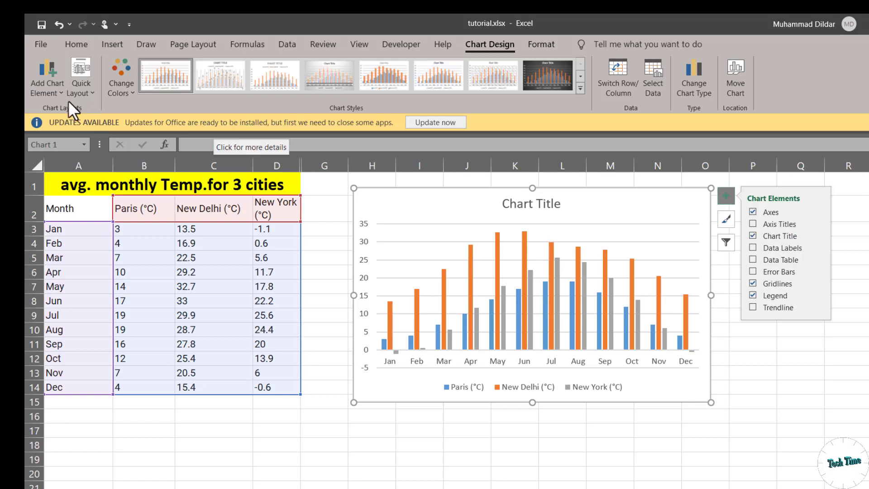
click(47, 86)
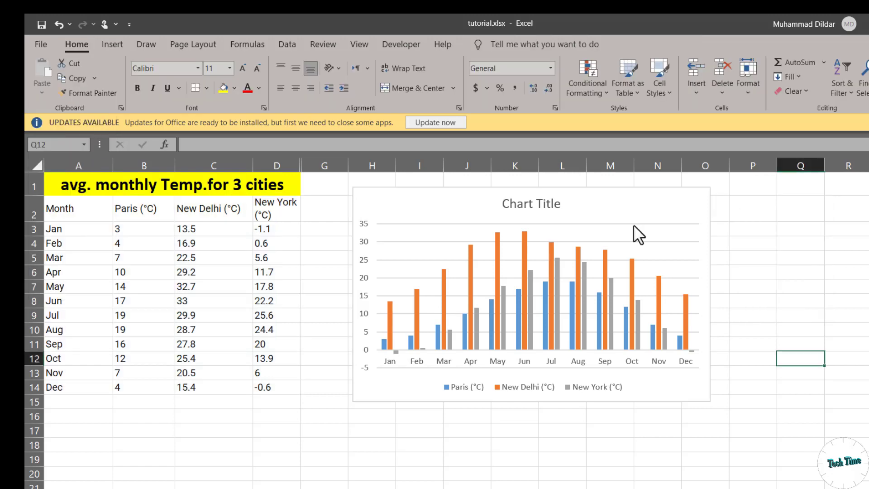
- Add a primary vertical axis title to the chart reading "Temperature in Celcius"
click(633, 225)
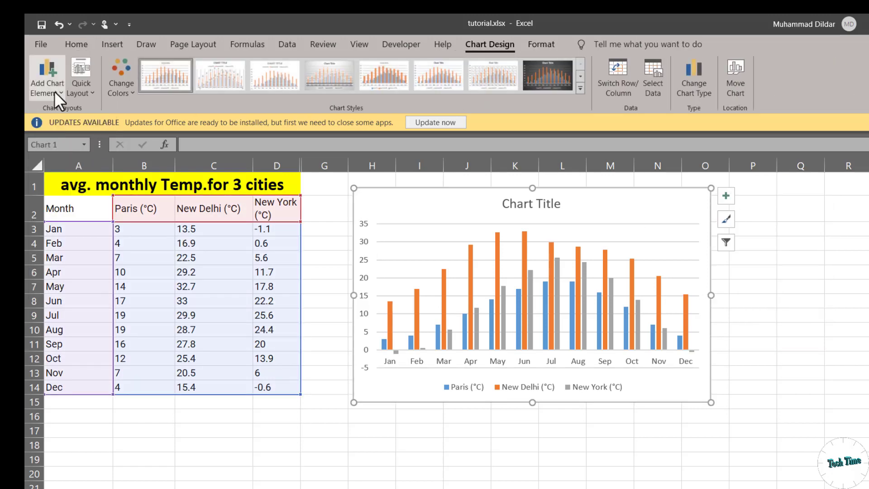
click(59, 89)
mouse_move(88, 129)
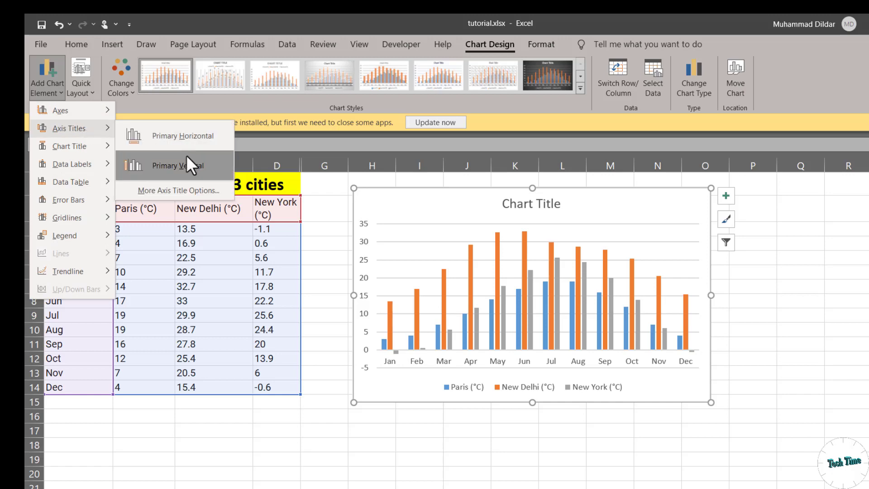
click(166, 167)
drag(378, 311, 364, 286)
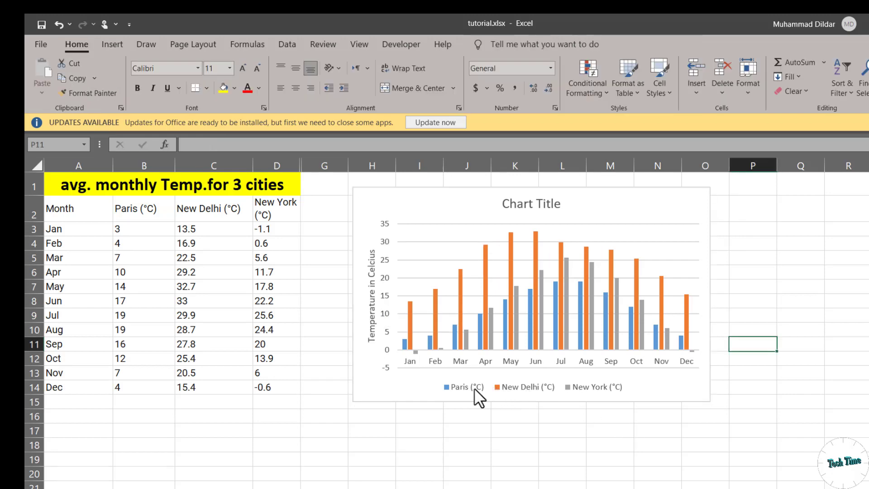
- Move the chart's legend to the right side of the plot using the Right legend option
click(474, 387)
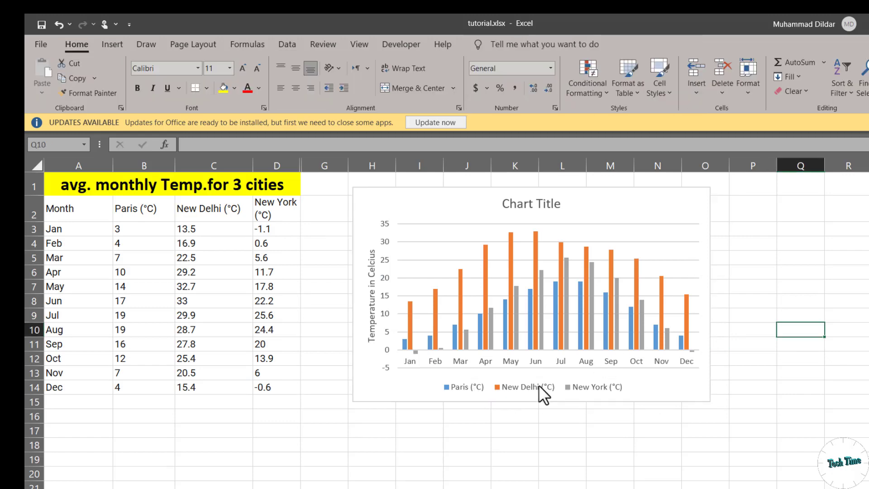
click(538, 385)
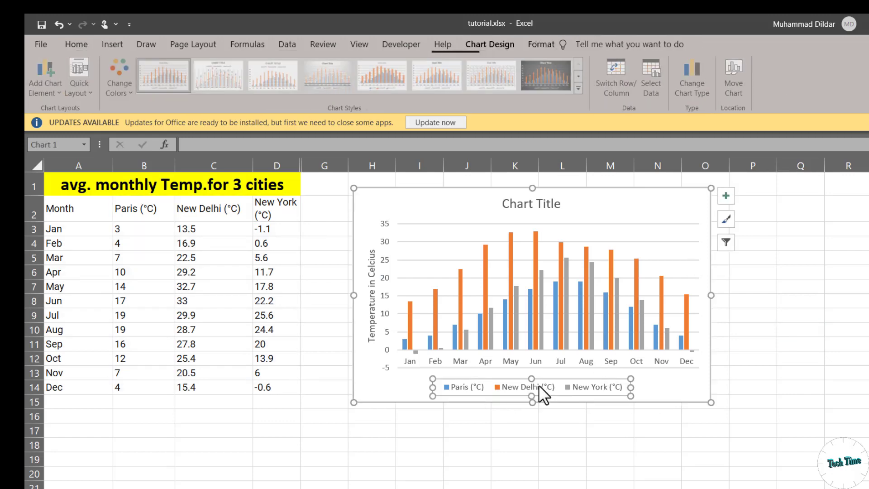
click(59, 89)
mouse_move(82, 239)
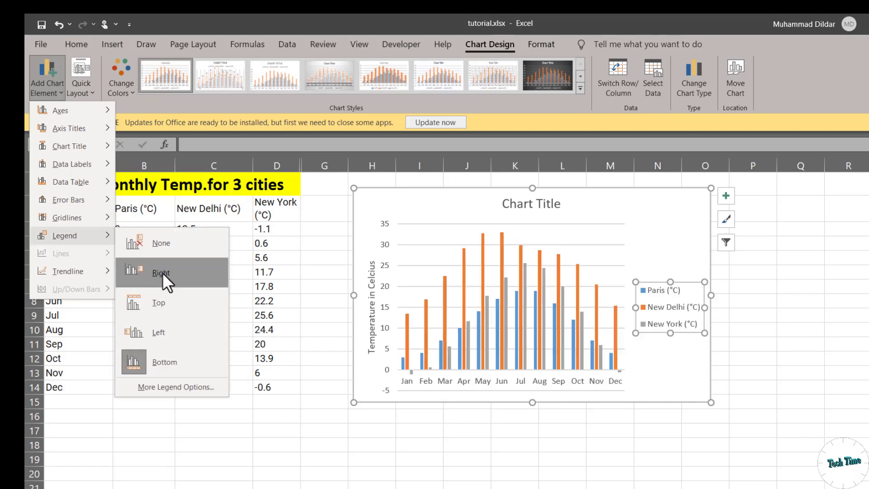
click(162, 272)
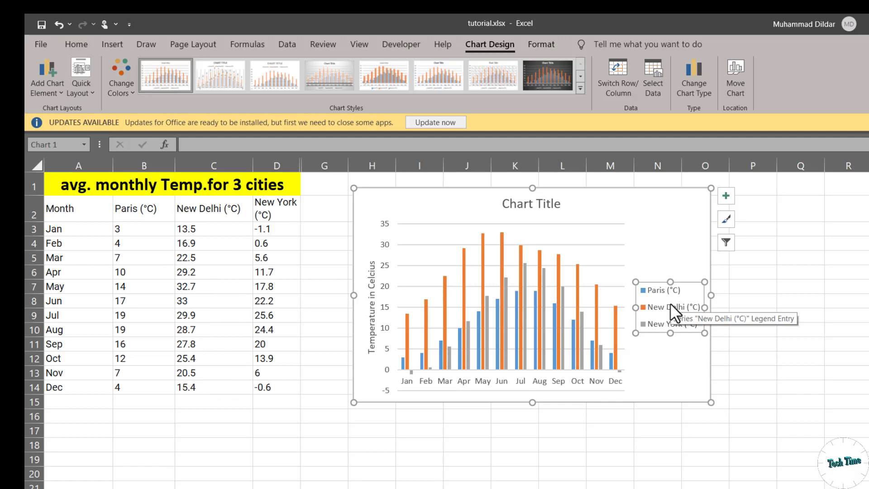
key(Escape)
key(Escape)
- Change the chart title to "Avg. Monthly Temperature for 3 cities"
double_click(536, 208)
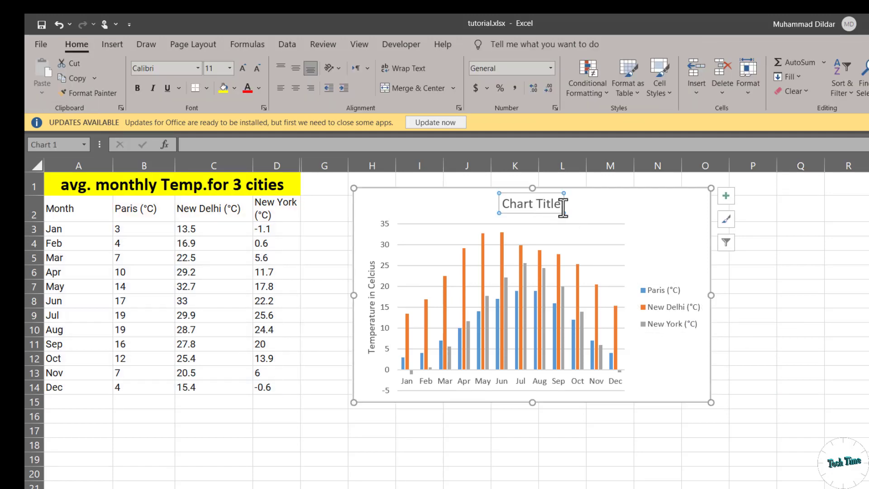
drag(522, 207, 484, 208)
triple_click(479, 207)
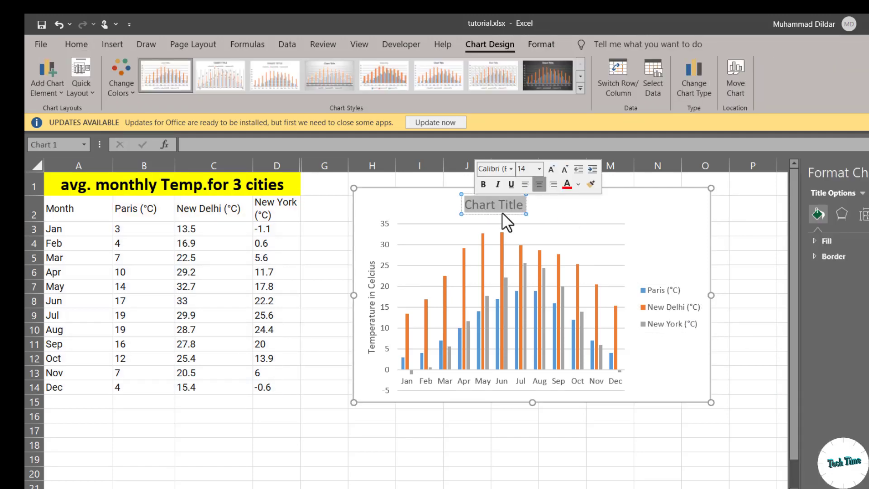
text(Av)
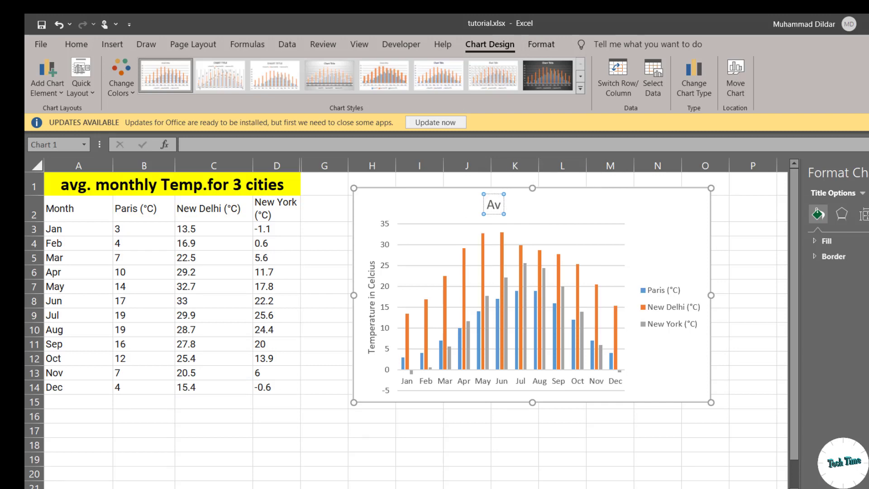
text(g. Monthly Temperature for 3 cities)
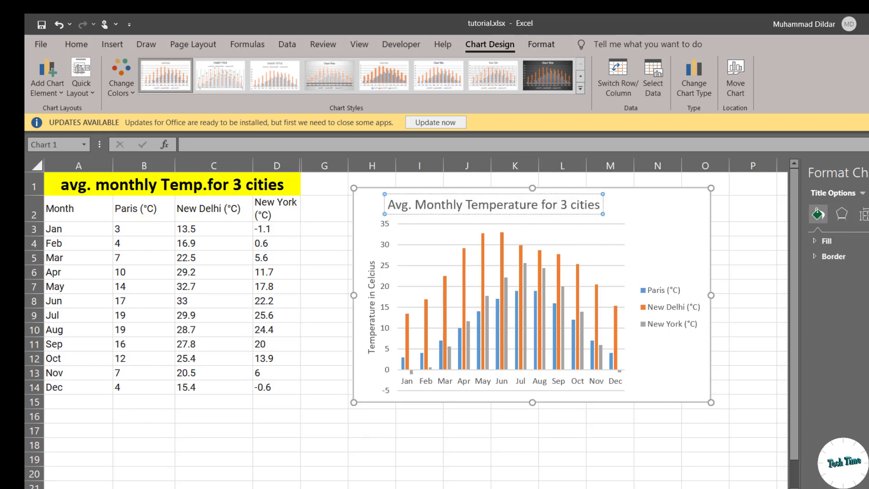
click(657, 430)
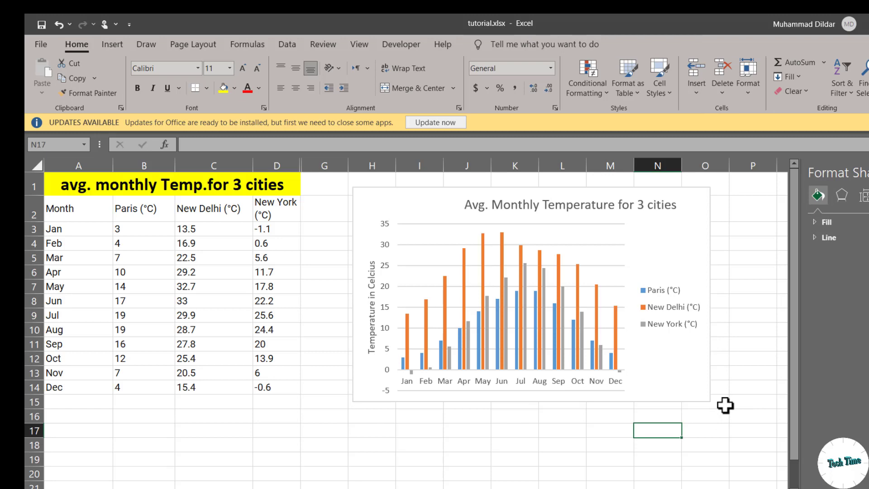
- Change the fill colour of the New Delhi (°C) column series to standard red
mouse_move(503, 248)
click(502, 249)
click(542, 43)
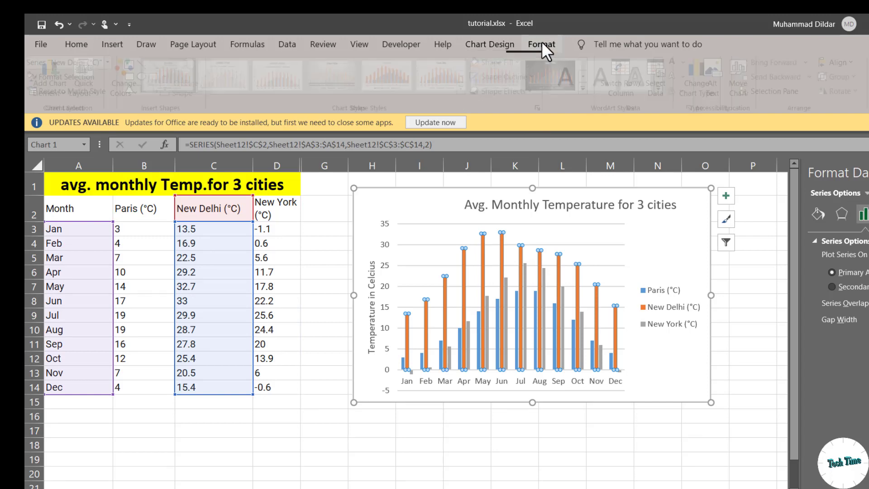
click(510, 62)
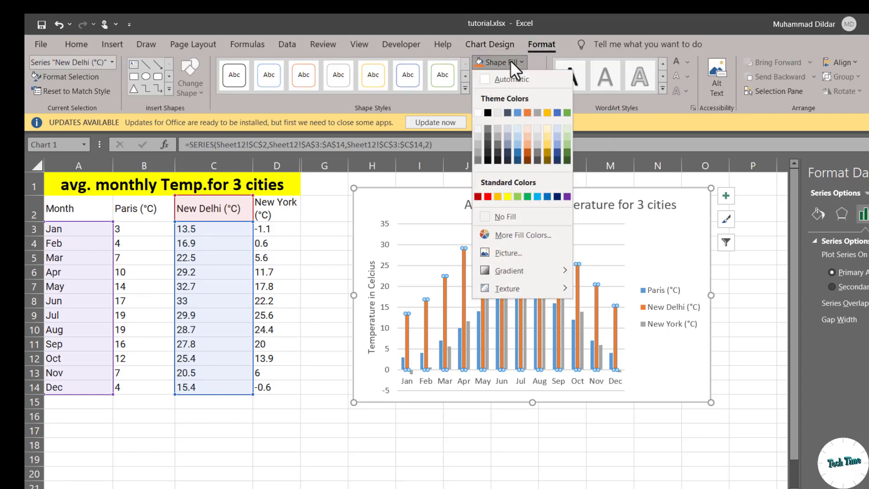
click(488, 196)
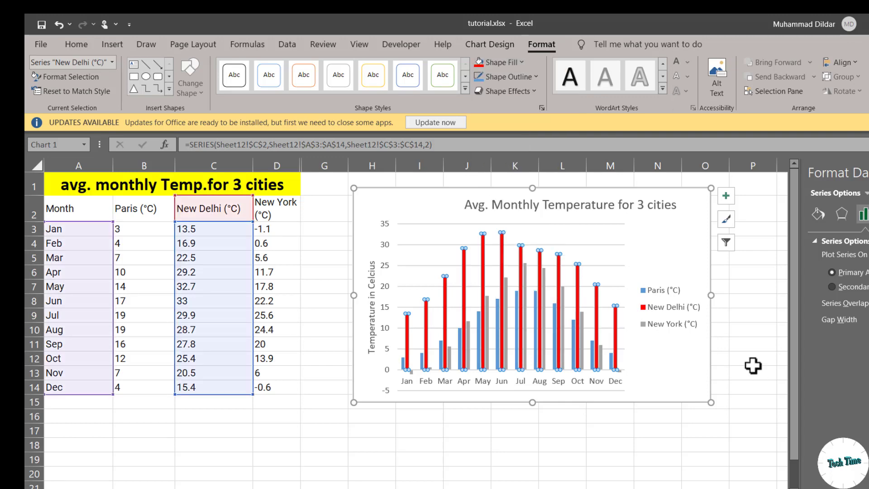
click(753, 344)
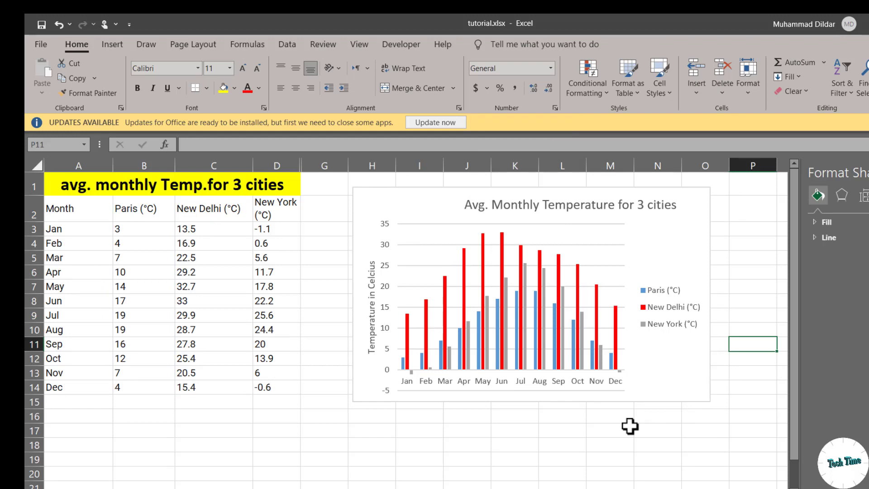
- Open the data series formatting for the Paris (°C) columns and set the series overlap to -67%
mouse_move(535, 317)
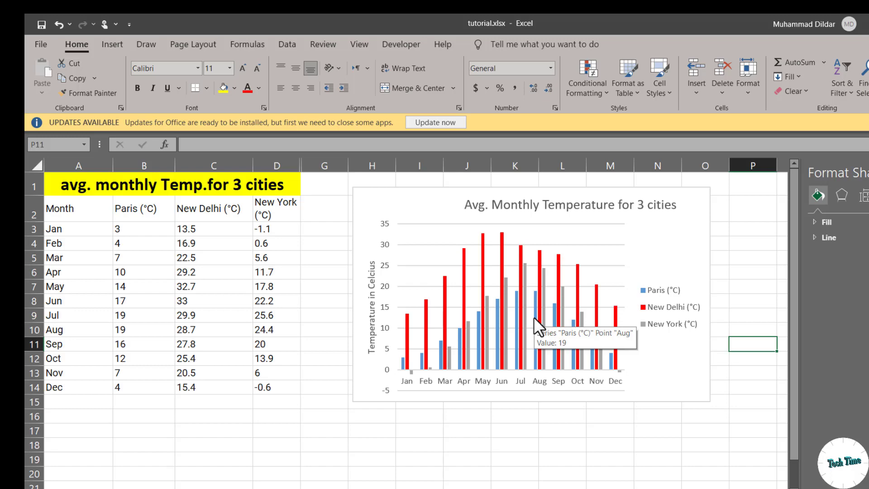
click(534, 316)
right_click(532, 316)
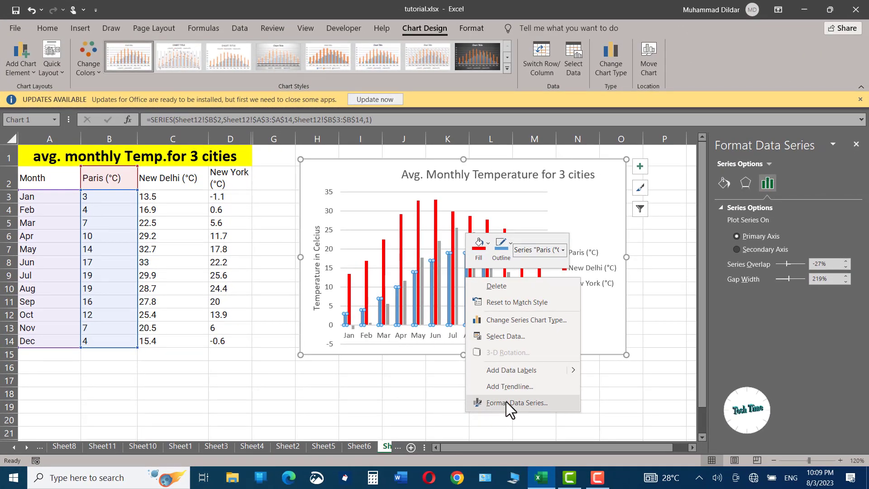
click(507, 401)
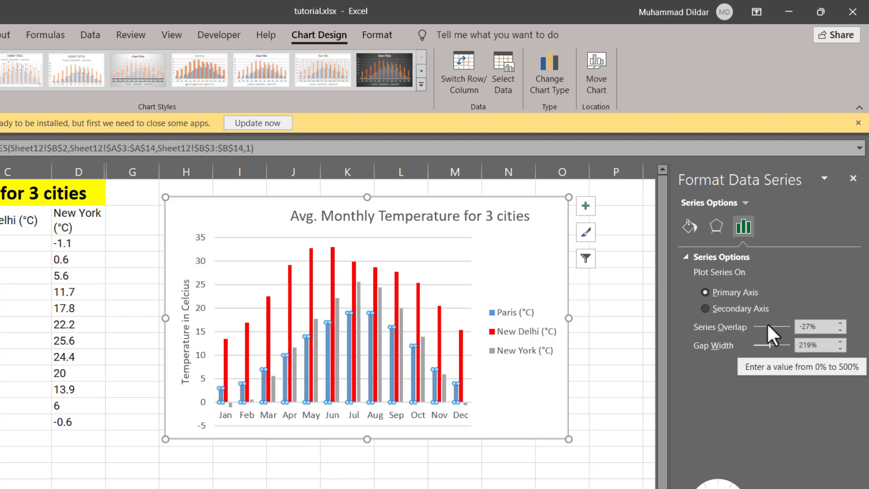
drag(768, 326, 763, 326)
key(Left)
key(Left)
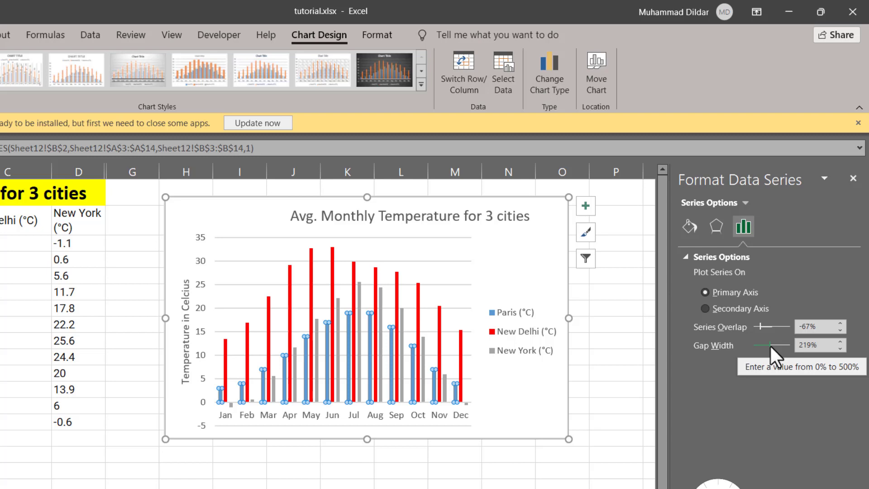
- Reduce the gap width of the chart's column series to 99% and deselect the chart
key(Left)
key(Left)
key(Left)
key(Left)
key(Right)
key(Right)
key(Right)
key(Right)
key(Right)
key(Right)
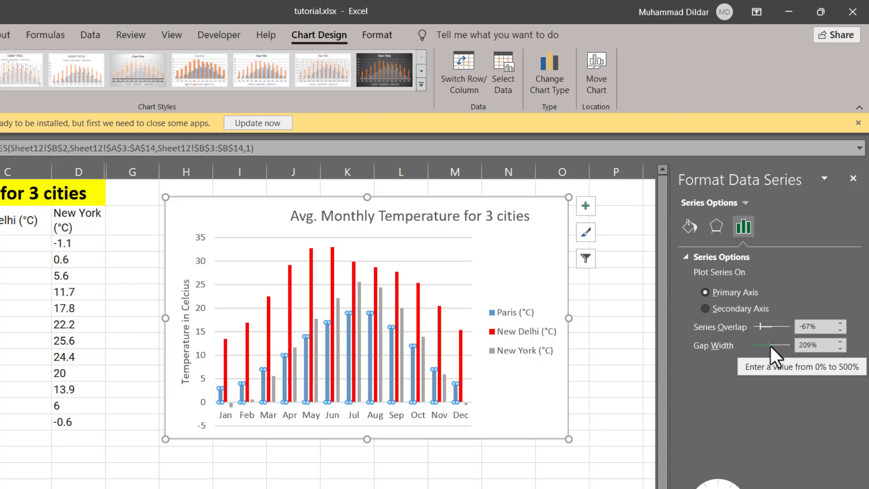
key(Left)
key(Left)
key(Left)
key(Left)
key(Left)
key(Left)
key(Left)
key(Left)
key(Left)
key(Left)
key(Left)
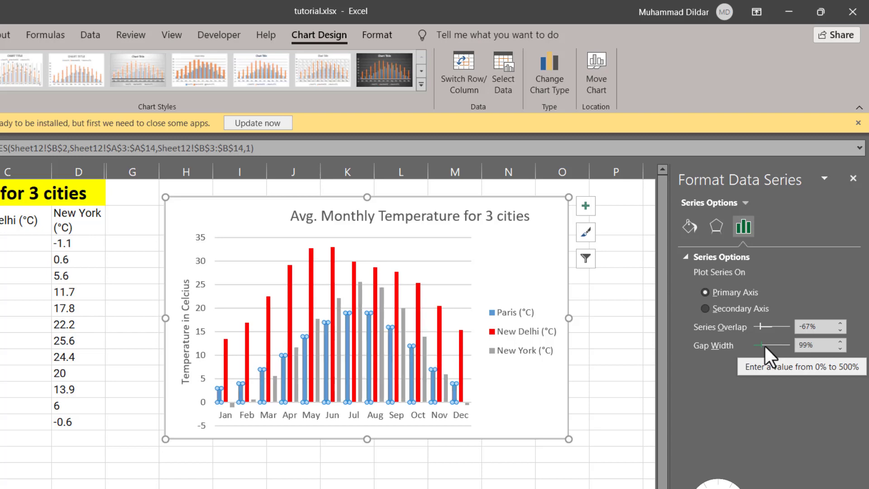
click(506, 254)
click(615, 322)
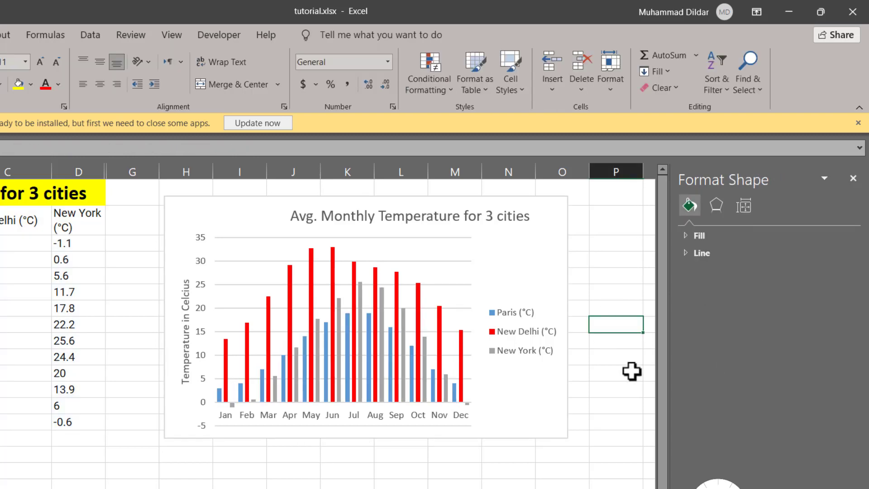
- Add data labels at the Inside End position to all three city series in the temperature chart
click(512, 261)
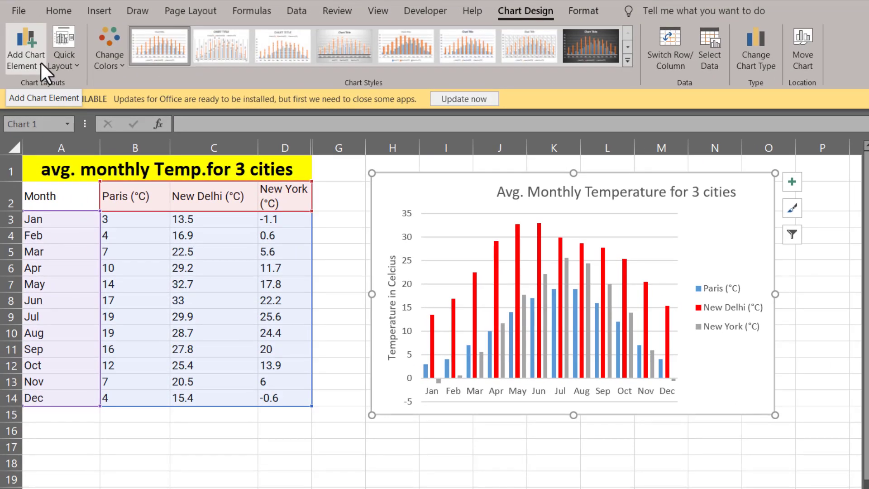
click(41, 63)
mouse_move(39, 143)
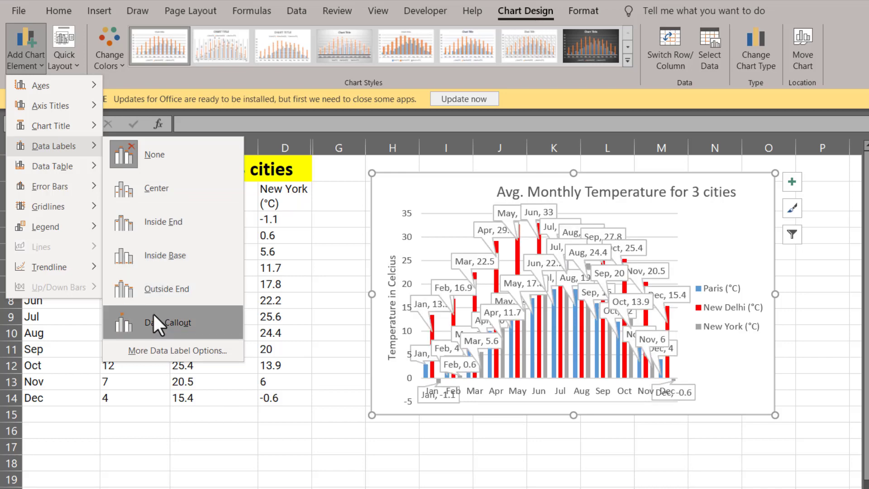
click(161, 224)
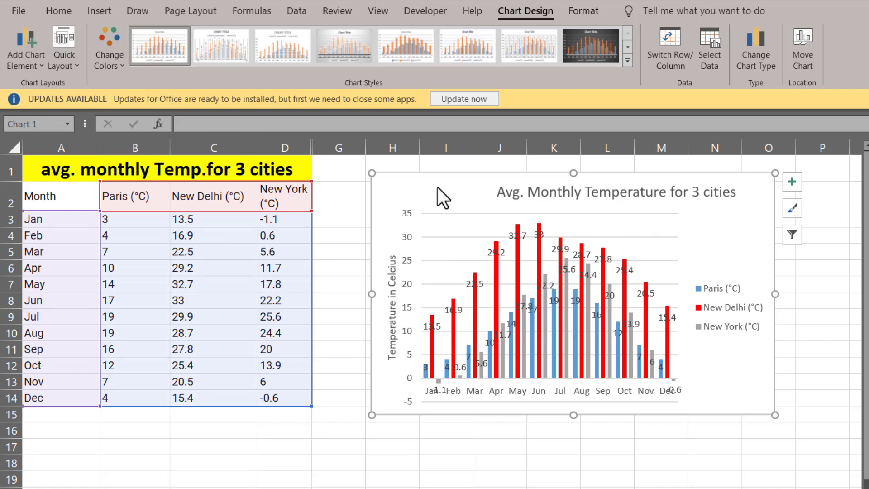
- Delete the data labels of the New Delhi, New York and Paris series from the chart
click(557, 249)
key(Delete)
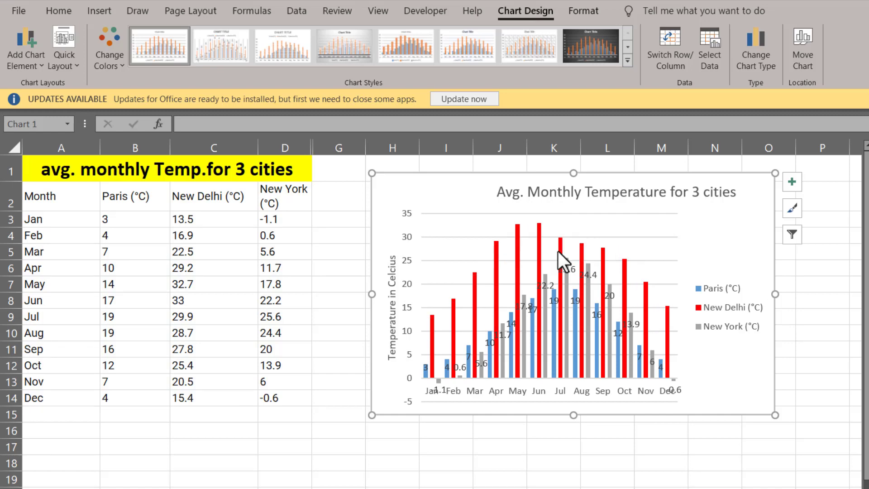
click(565, 272)
key(Delete)
click(555, 301)
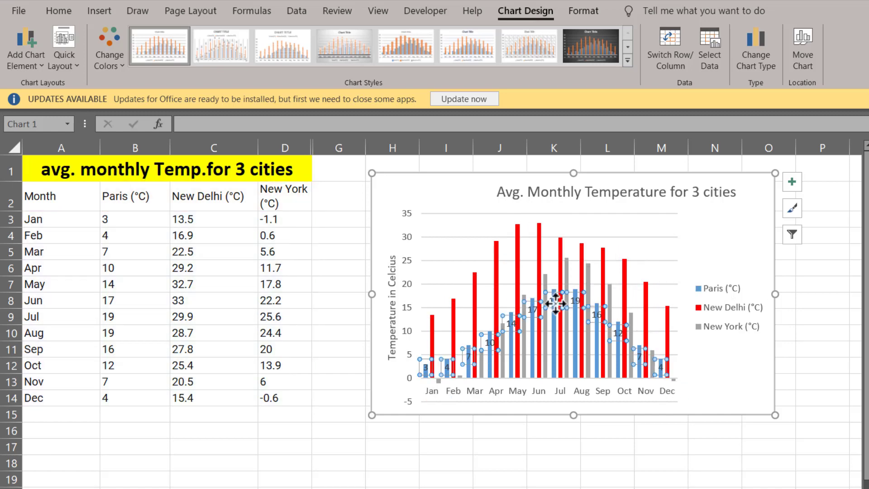
key(Delete)
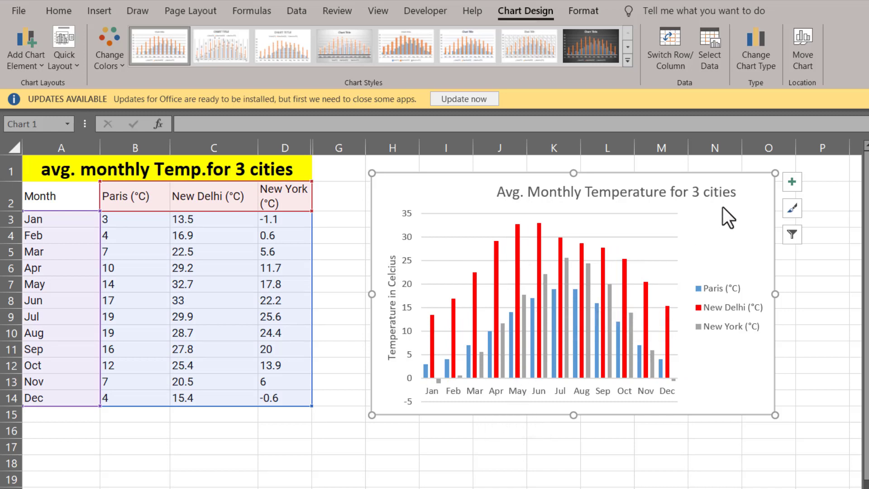
- Add a data table with legend keys below the chart's columns and delete the separate legend
click(39, 60)
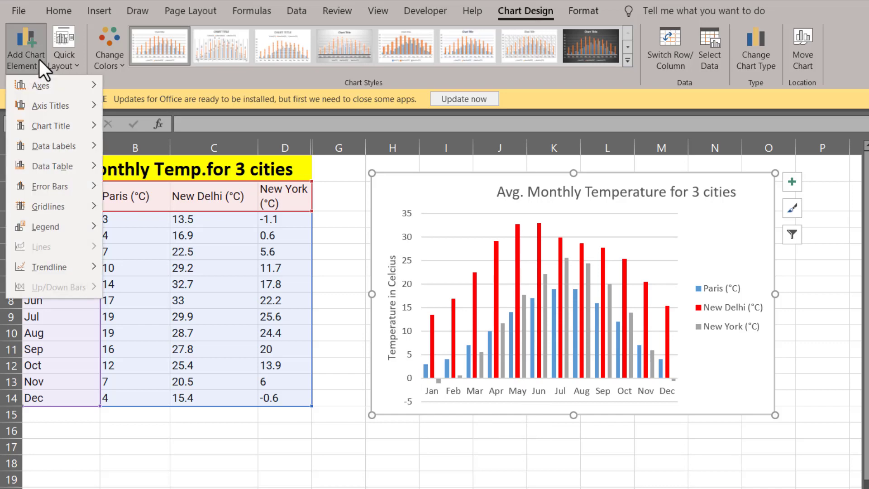
mouse_move(49, 162)
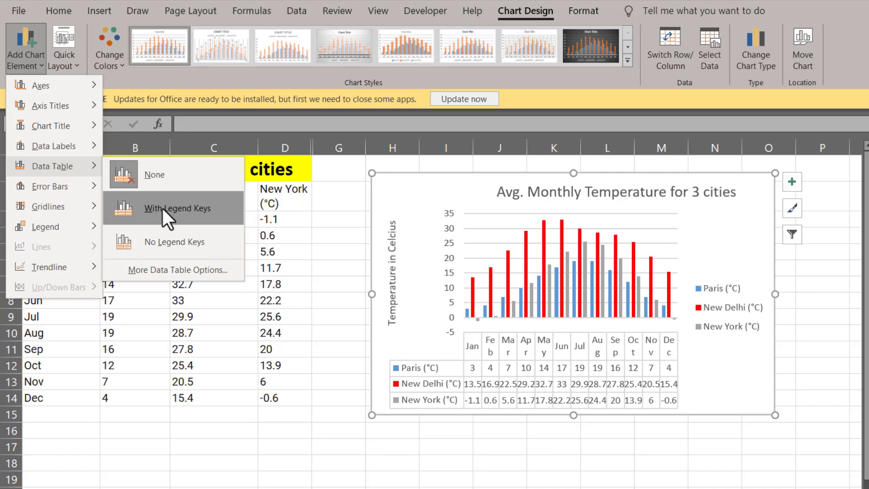
click(163, 208)
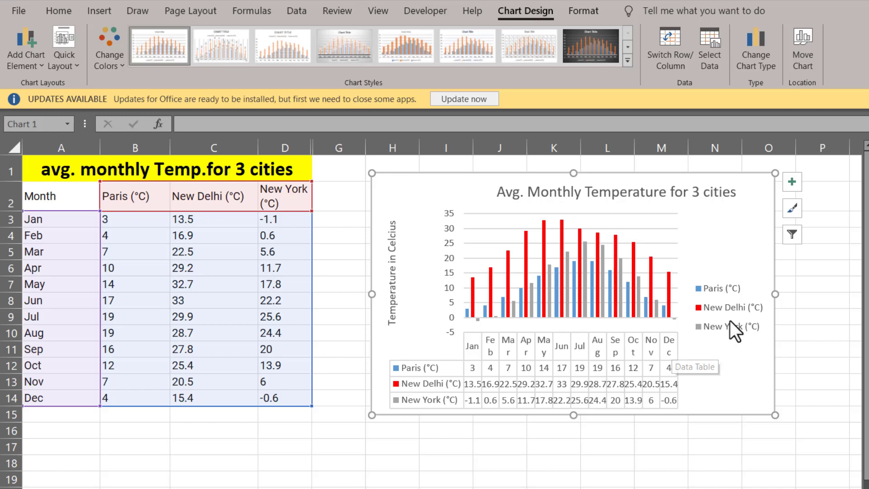
click(731, 299)
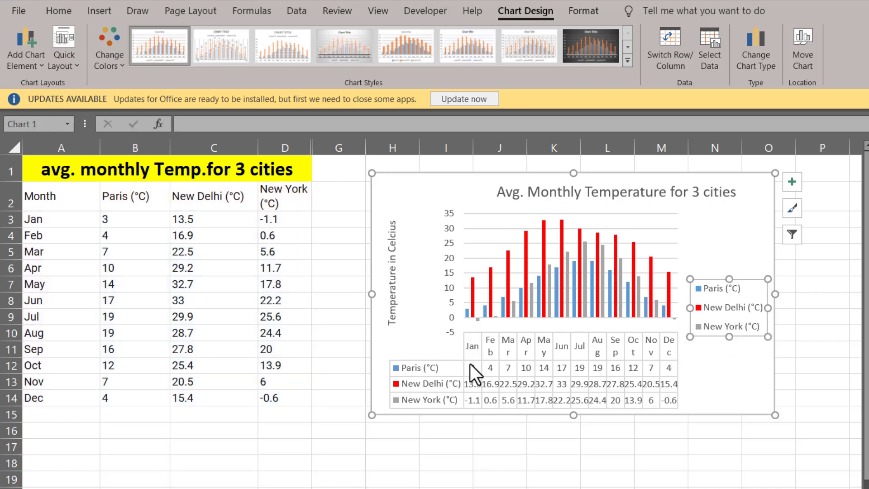
key(Delete)
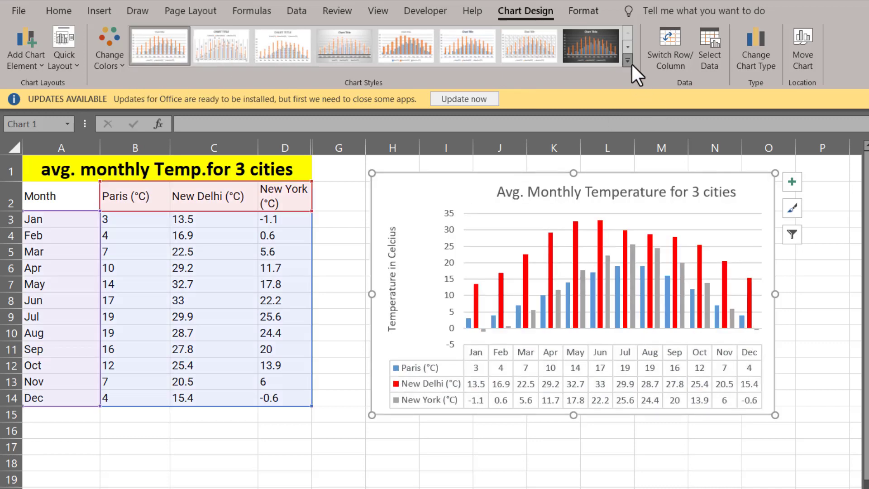
- Open the full gallery of chart styles for the temperature chart
click(628, 61)
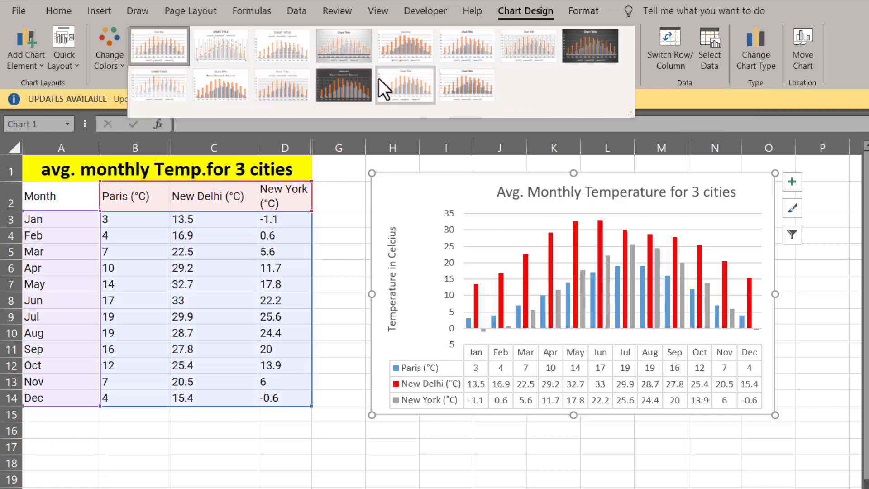